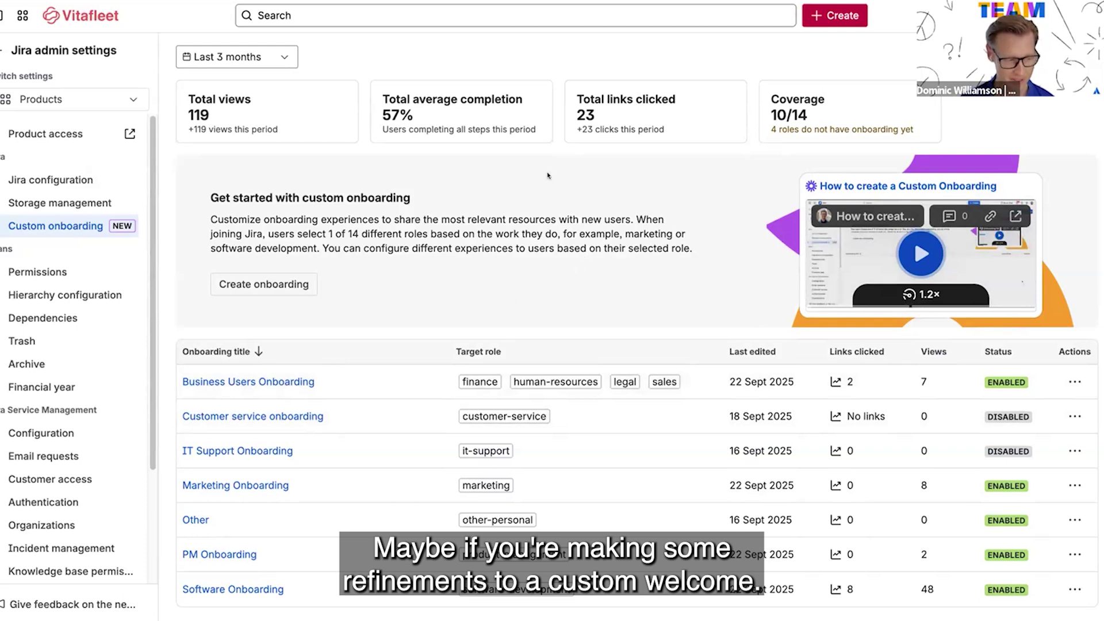
Scroll up the New custom onboarding form to show the empty name field and role choices
{"action": "scroll", "coordinate": [774, 229], "scroll_direction": "up", "scroll_amount": 1}
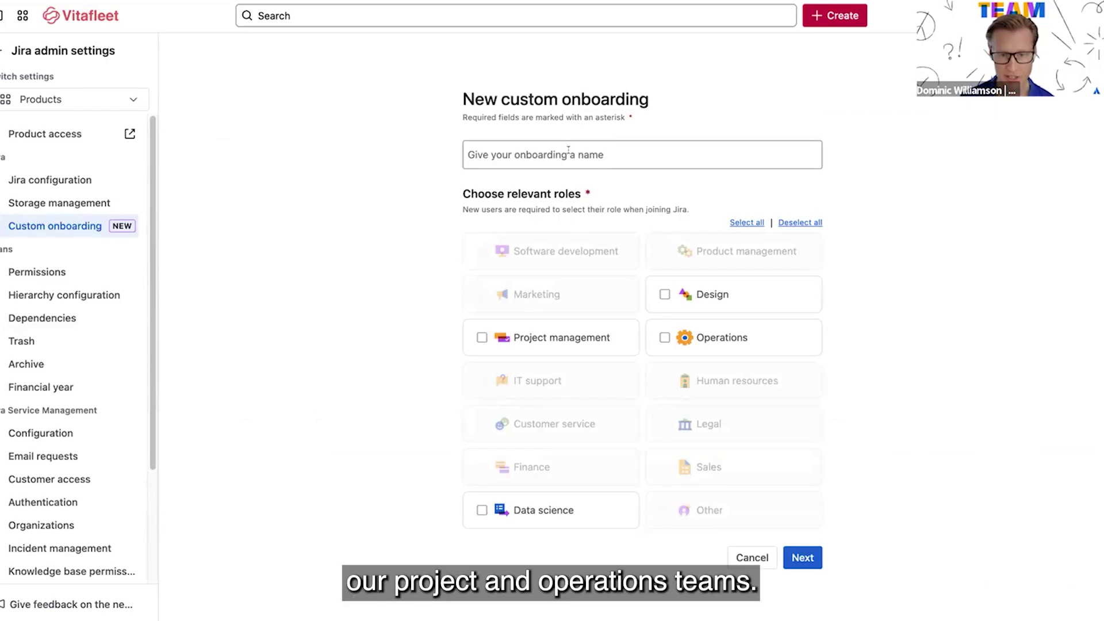
Name the onboarding 'Project Ops Onboarding', target Operations and Project management, and continue to steps
{"action": "left_click", "coordinate": [568, 154]}
{"action": "type", "text": "Project Ops Onboarding"}
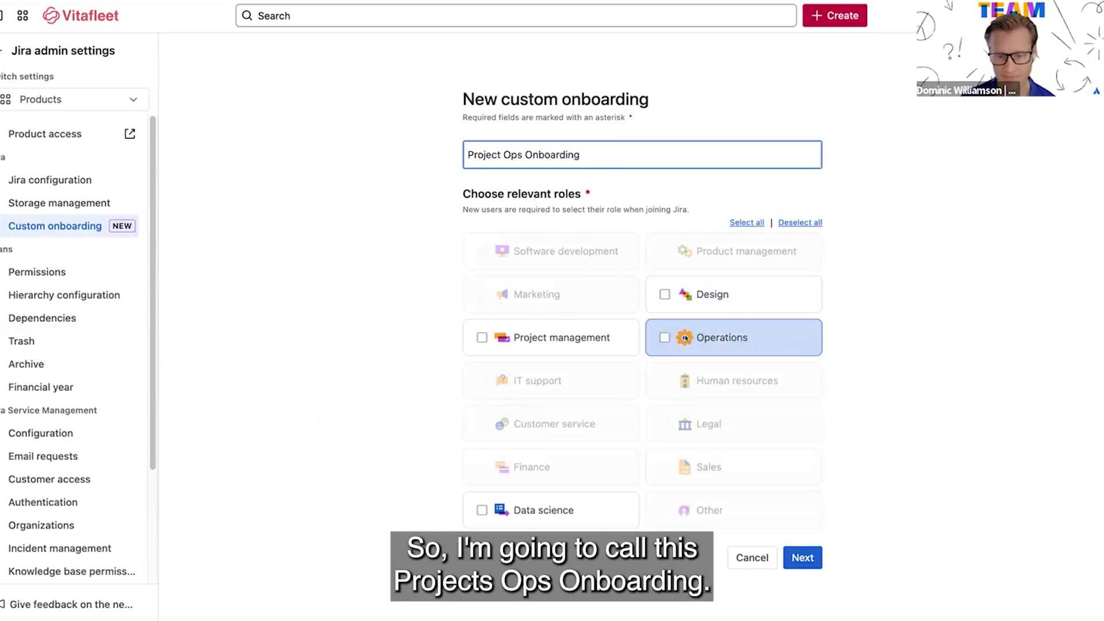
{"action": "left_click", "coordinate": [698, 337]}
{"action": "left_click", "coordinate": [556, 339]}
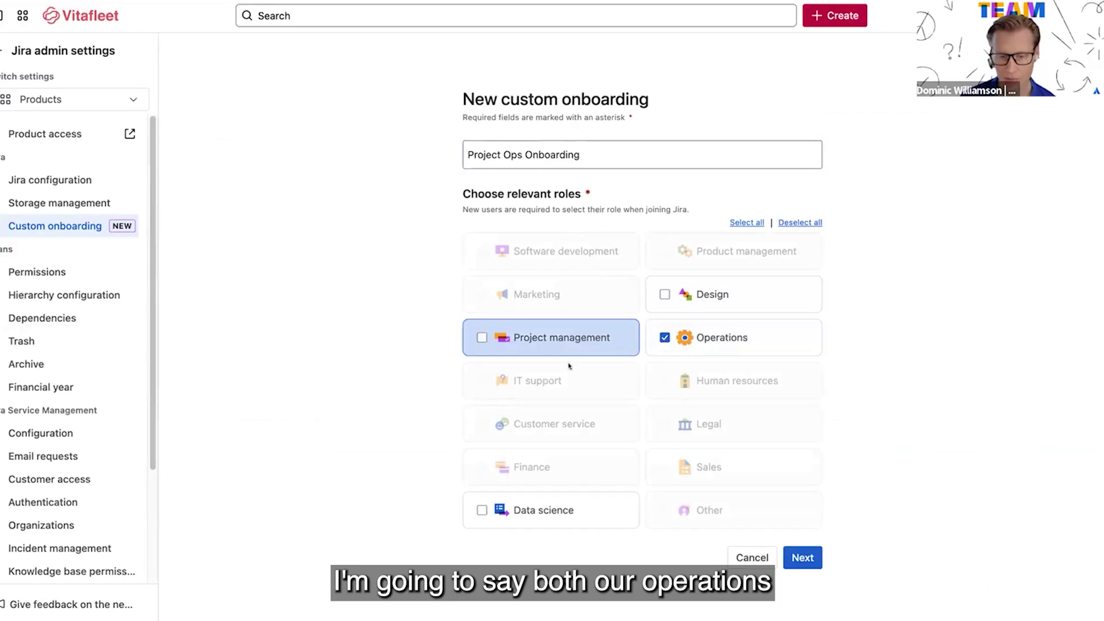
{"action": "left_click", "coordinate": [801, 557]}
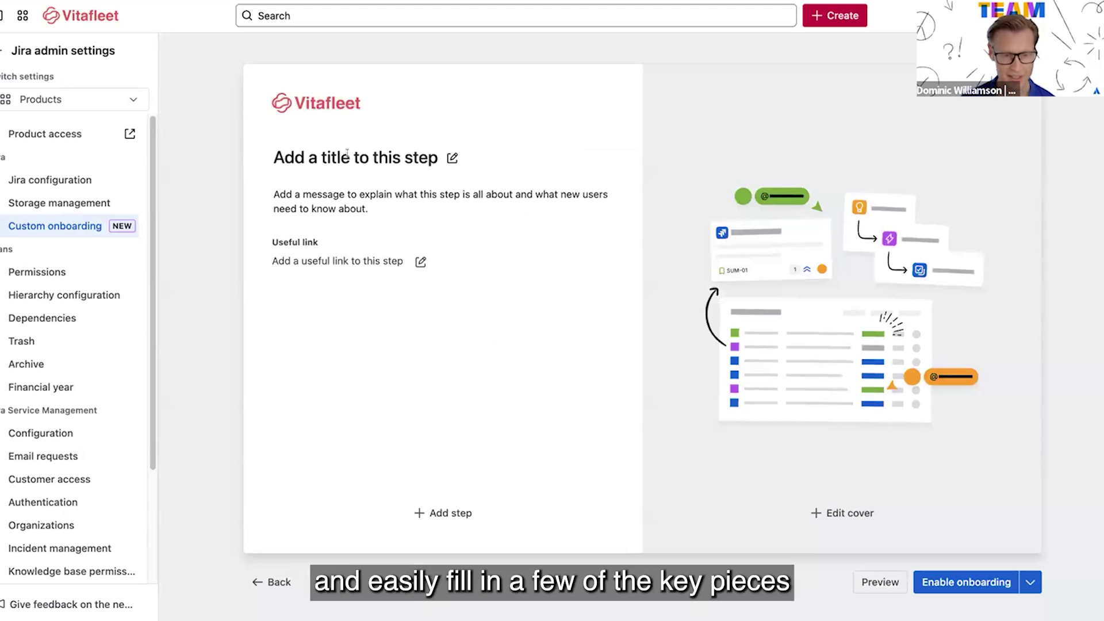
Title step one 'How we use Jira at Vitafleet for project ops' and add the bulleted welcome message
{"action": "left_click", "coordinate": [362, 161]}
{"action": "type", "text": "How we use Jira at Vitafleet for project ops"}
{"action": "key", "text": "Return"}
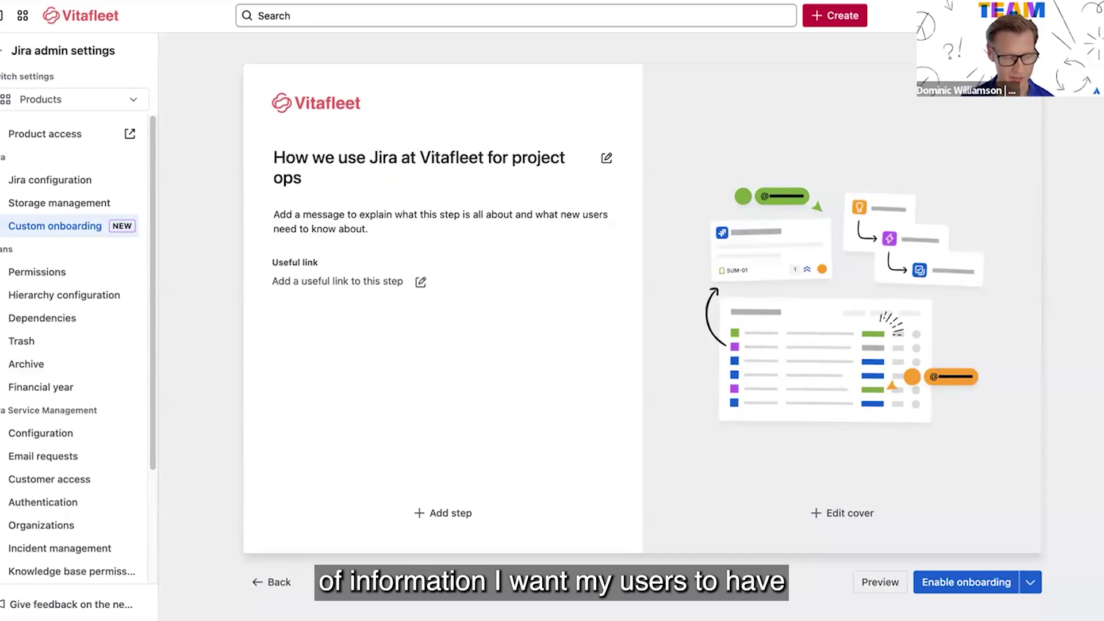
{"action": "left_click", "coordinate": [375, 222]}
{"action": "type", "text": "Welcome to Vitafleet, we use Jira to connect everyday tasks to company-wide initiatives to work better together through: Our way of work – all work ladders into initiatives to see how your contributions are connected Plan & track easily – follow work as it moves forward with full transparency across teams Align to goals – all initiatives are aligned to our company-wide goals Jira is our collaborative work management tool that helps teams across the company work together seamlessly 🚀"}
{"action": "left_click", "coordinate": [576, 402]}
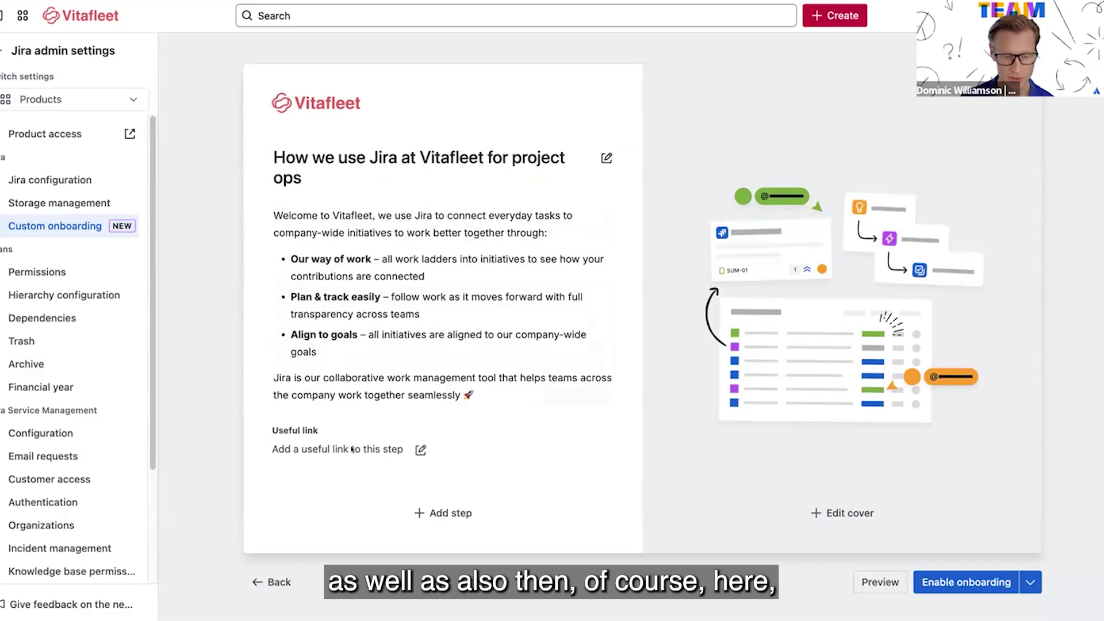
Add the 'Plan and track work together practice guide' useful link to step one
{"action": "left_click", "coordinate": [317, 450]}
{"action": "key", "text": "ctrl+v"}
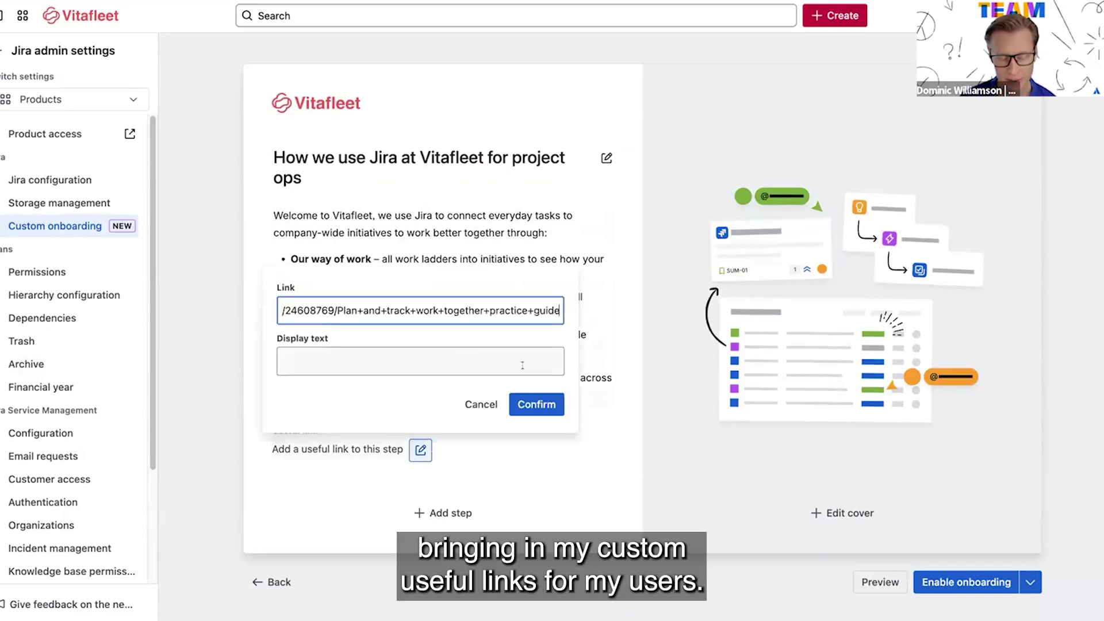
{"action": "left_click", "coordinate": [530, 404]}
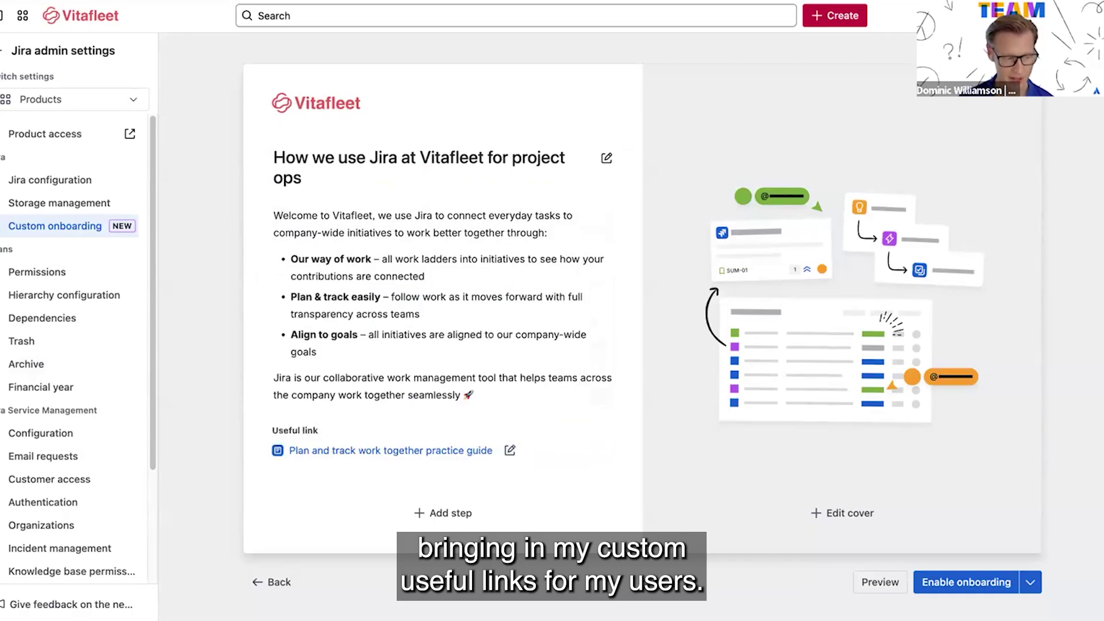
{"action": "left_click", "coordinate": [843, 513]}
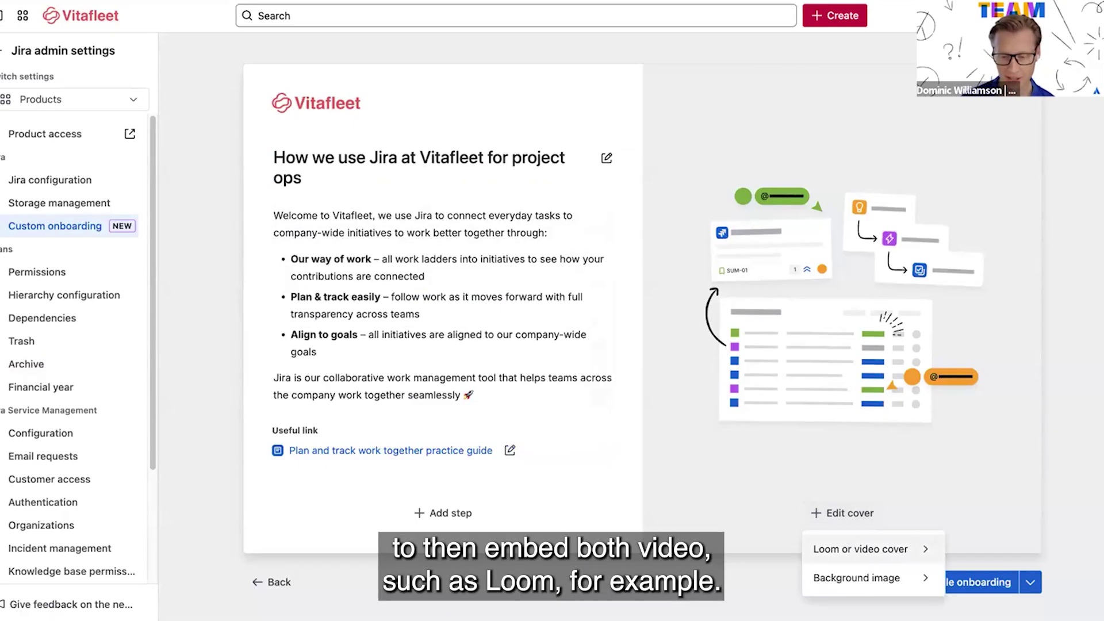
Set step one's cover to the 'System of Work Practices: Plan and Track Work, Together' Loom video
{"action": "left_click", "coordinate": [847, 547]}
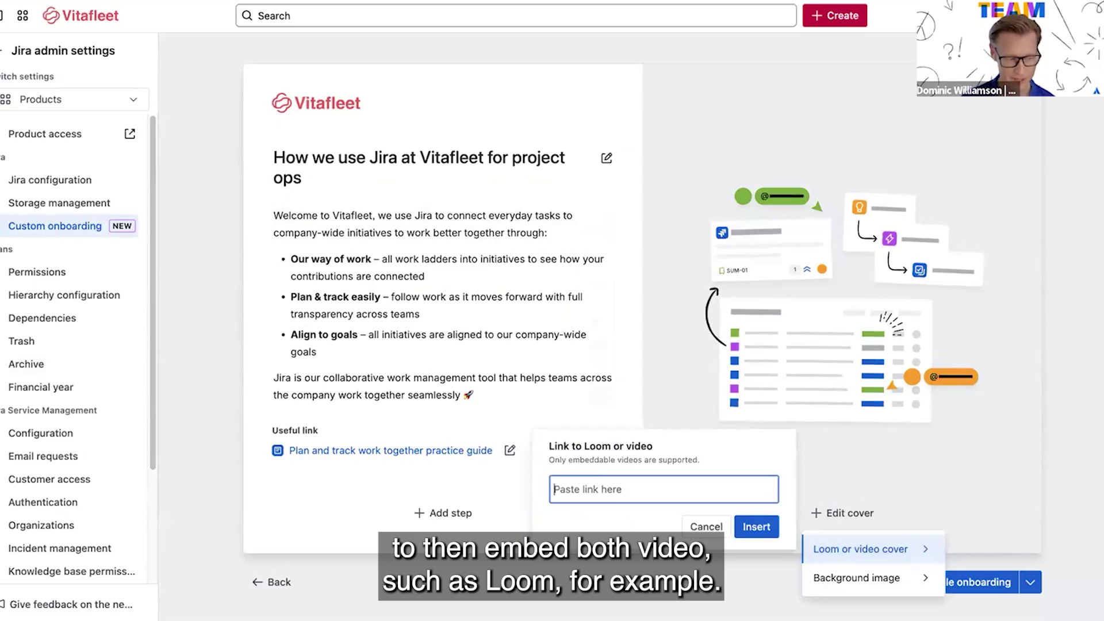
{"action": "key", "text": "ctrl+v"}
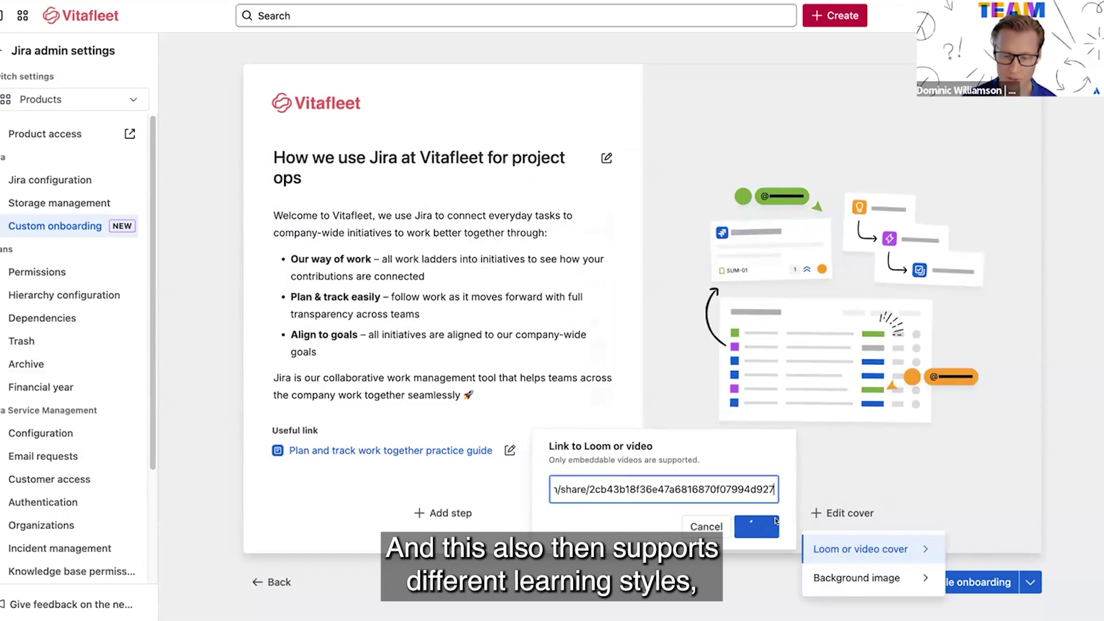
{"action": "left_click", "coordinate": [762, 532]}
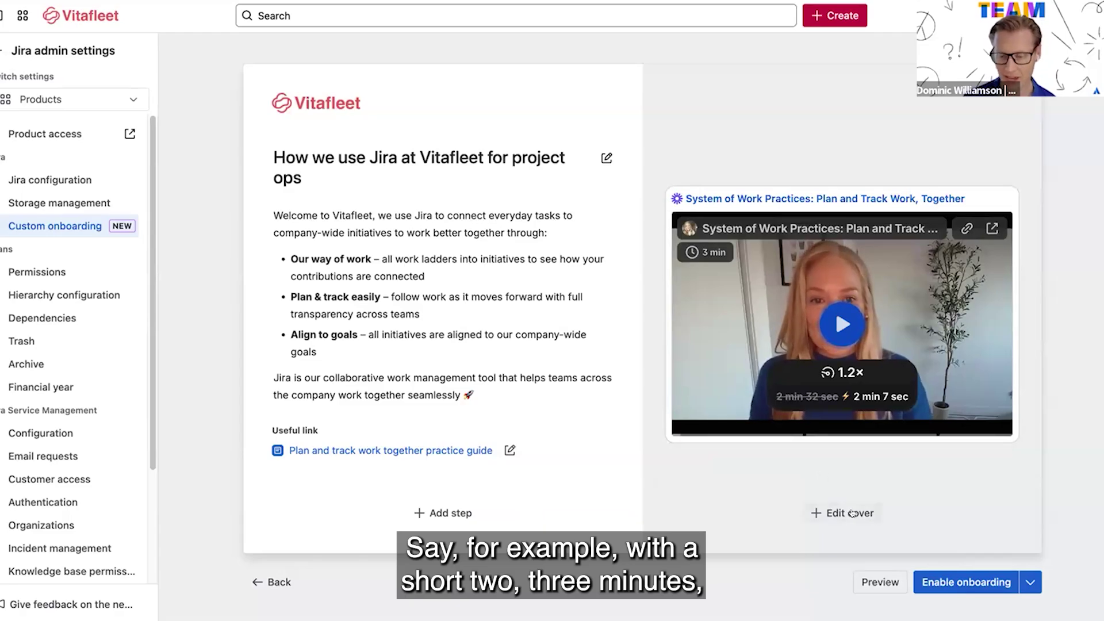
Upload a background image for step one's cover
{"action": "left_click", "coordinate": [852, 513]}
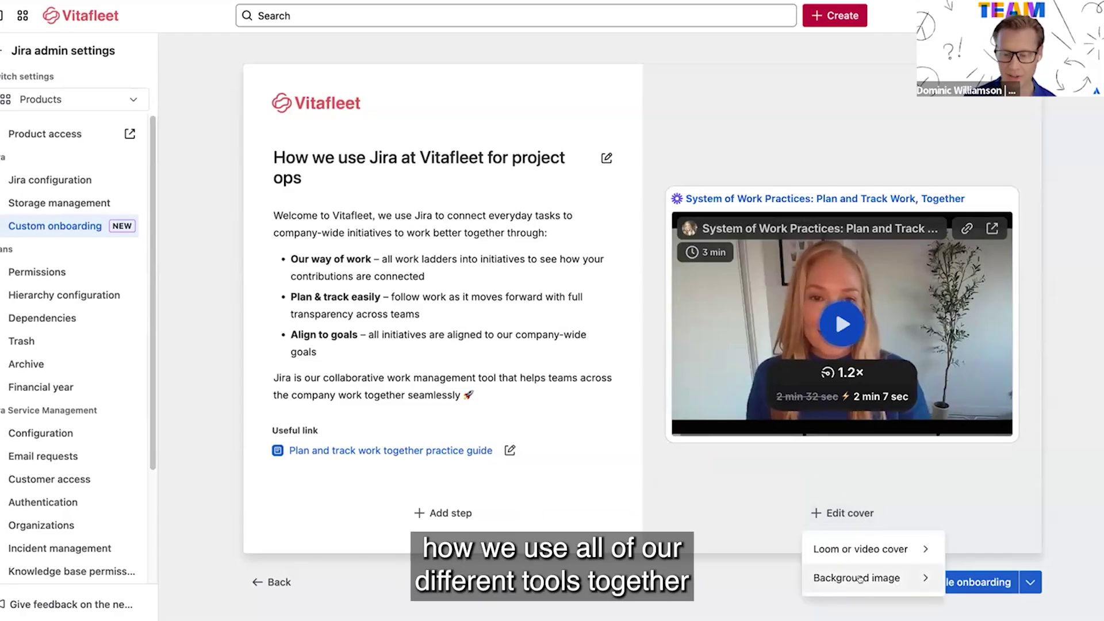
{"action": "left_click", "coordinate": [860, 580]}
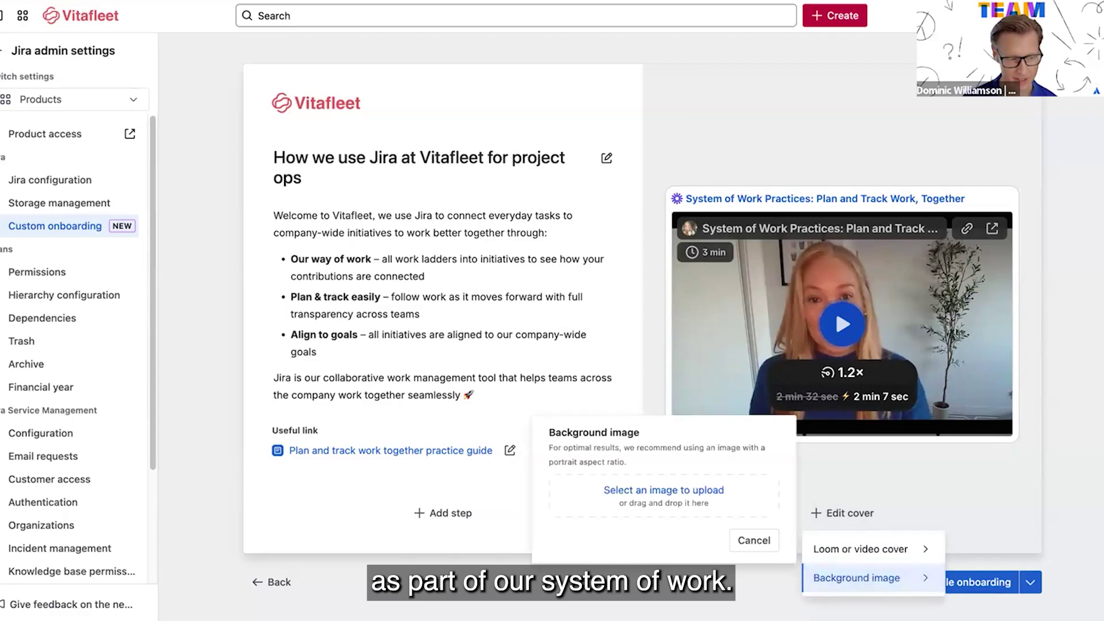
{"action": "left_click", "coordinate": [688, 484]}
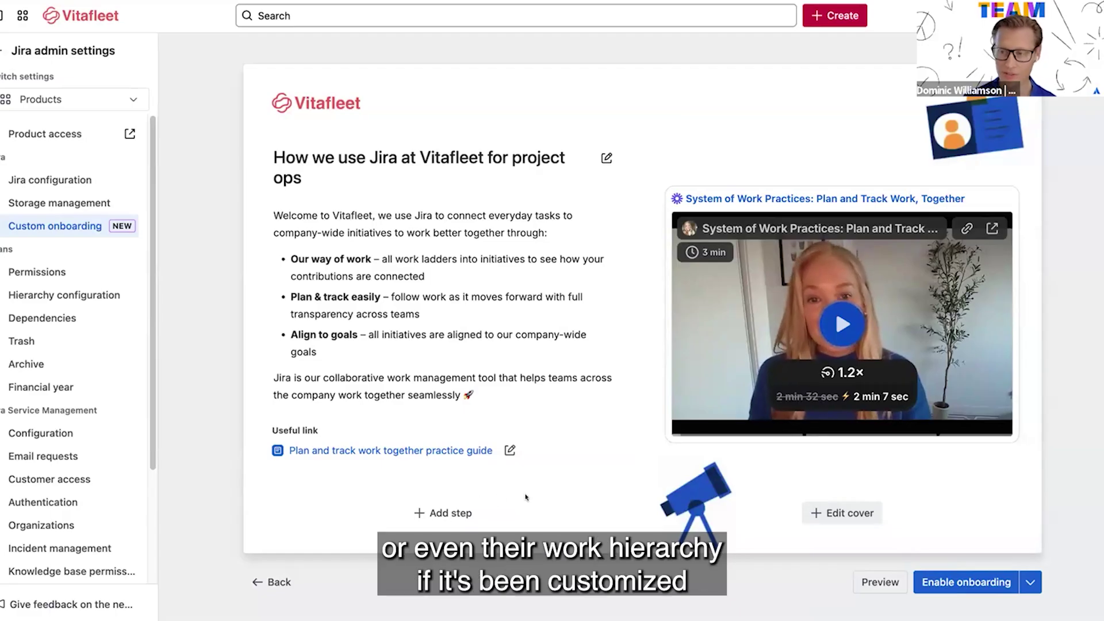
Add a second step titled 'How to use your first Jira space' with a bulleted description
{"action": "left_click", "coordinate": [437, 511]}
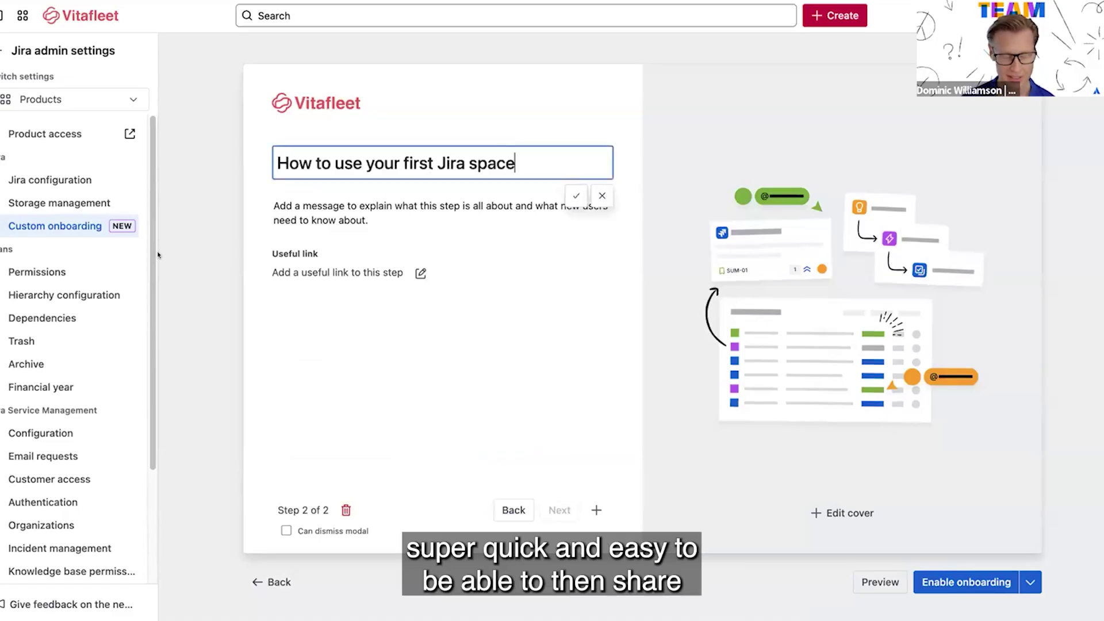
{"action": "key", "text": "Return"}
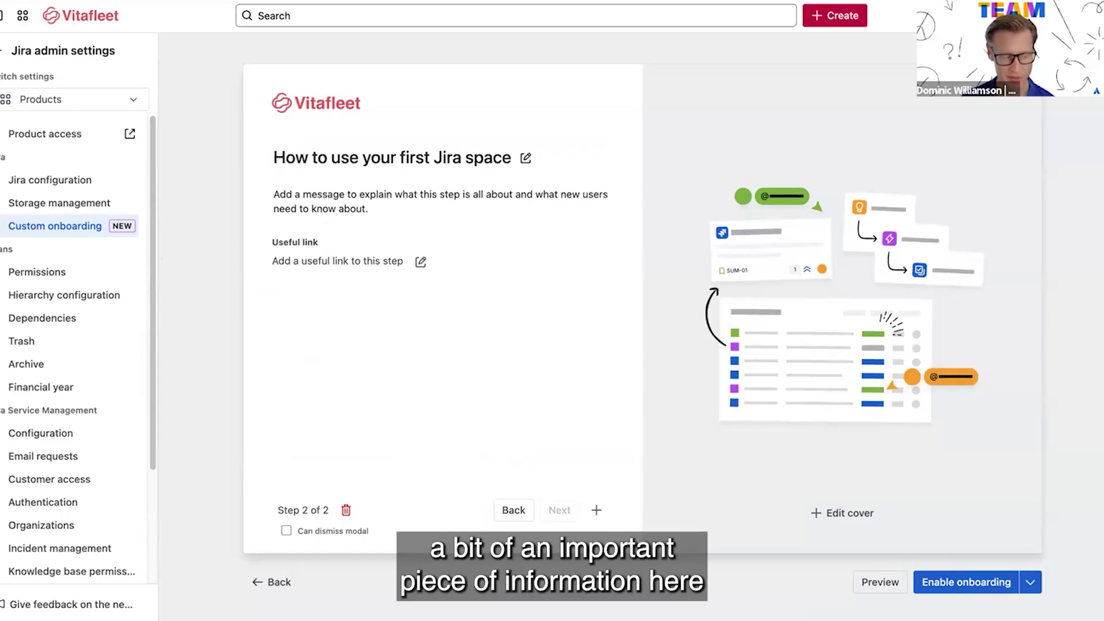
{"action": "left_click", "coordinate": [377, 209]}
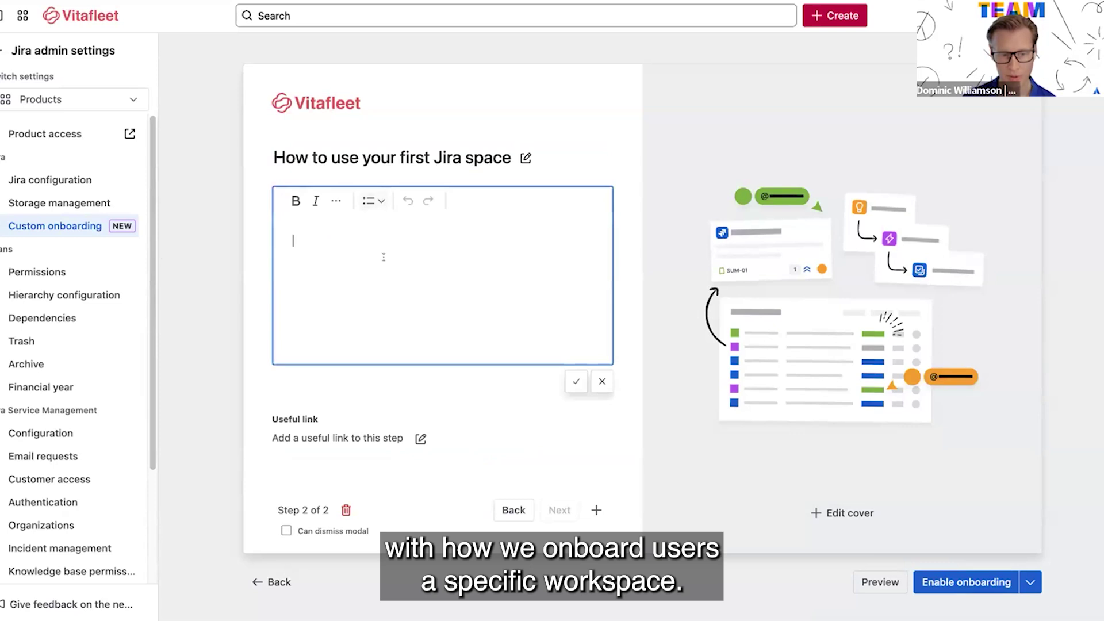
{"action": "key", "text": "ctrl+v"}
{"action": "left_click", "coordinate": [574, 382]}
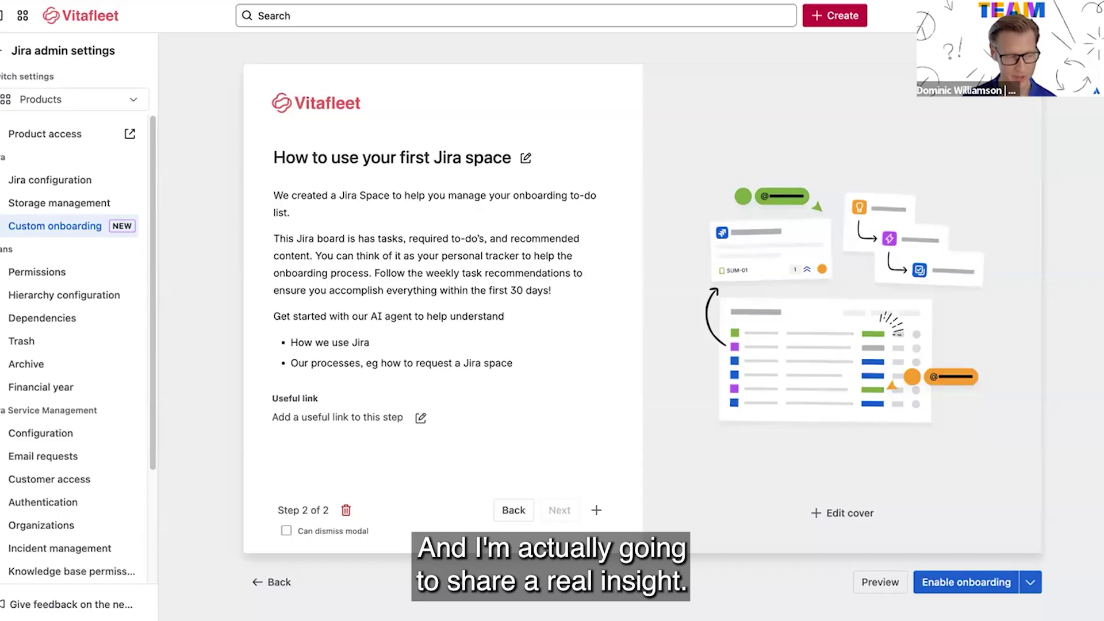
Add the 'Vitafleet Oboarding AI Buddy' useful link to step two
{"action": "left_click", "coordinate": [421, 418]}
{"action": "key", "text": "ctrl+v"}
{"action": "left_click", "coordinate": [536, 572]}
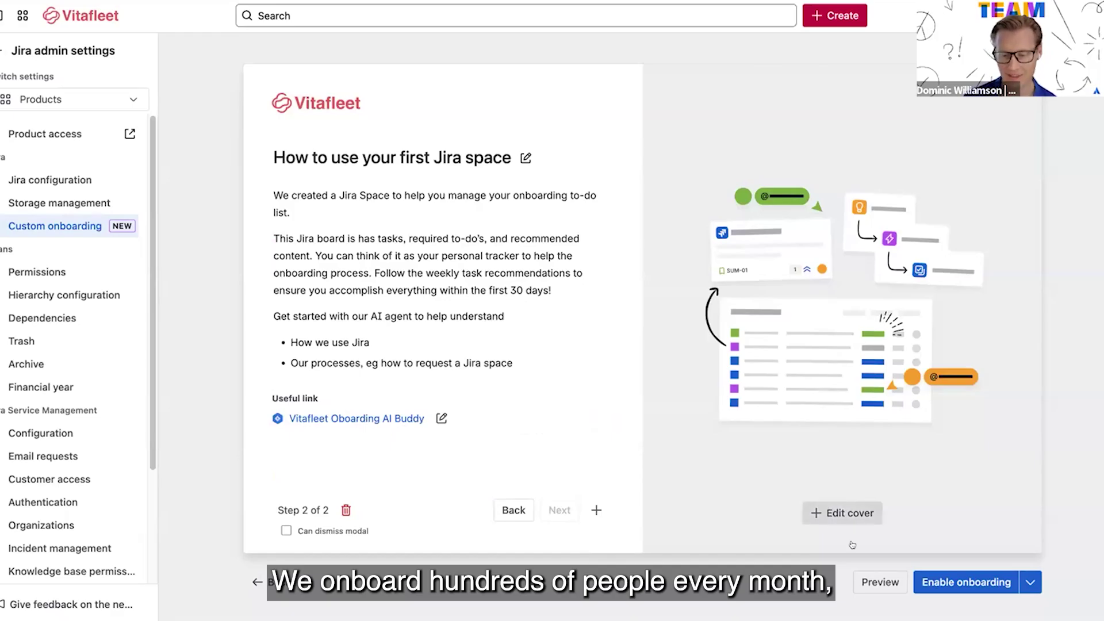
{"action": "left_click", "coordinate": [842, 513]}
{"action": "left_click", "coordinate": [851, 548]}
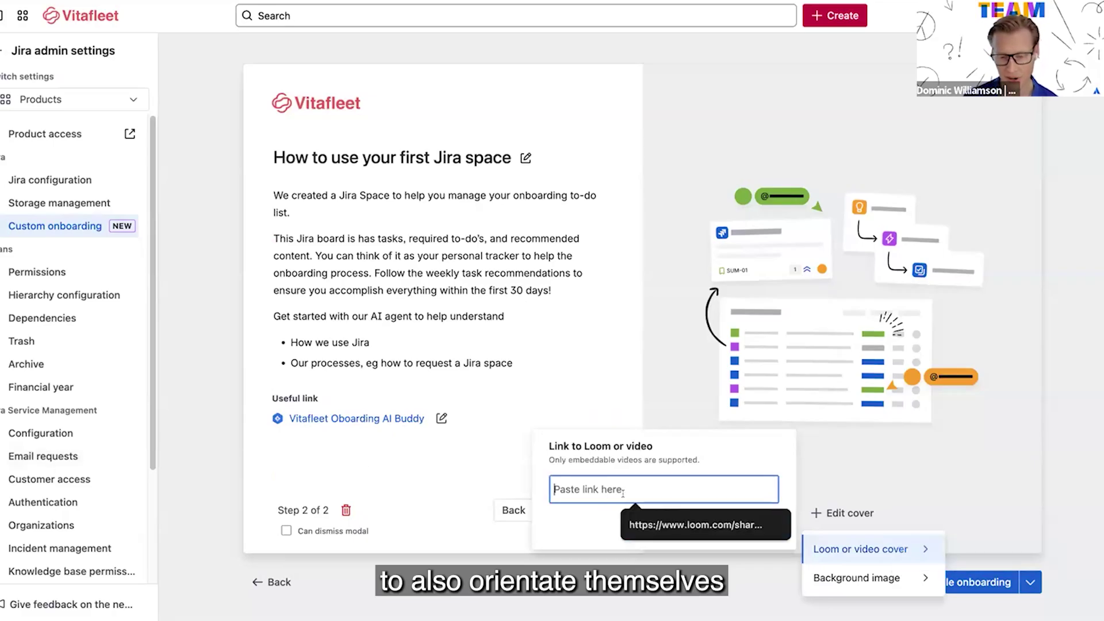
Cover step two with the 'How-to: Newlassian First 30 Board' Loom video and a dropped-in background image
{"action": "left_click", "coordinate": [775, 534]}
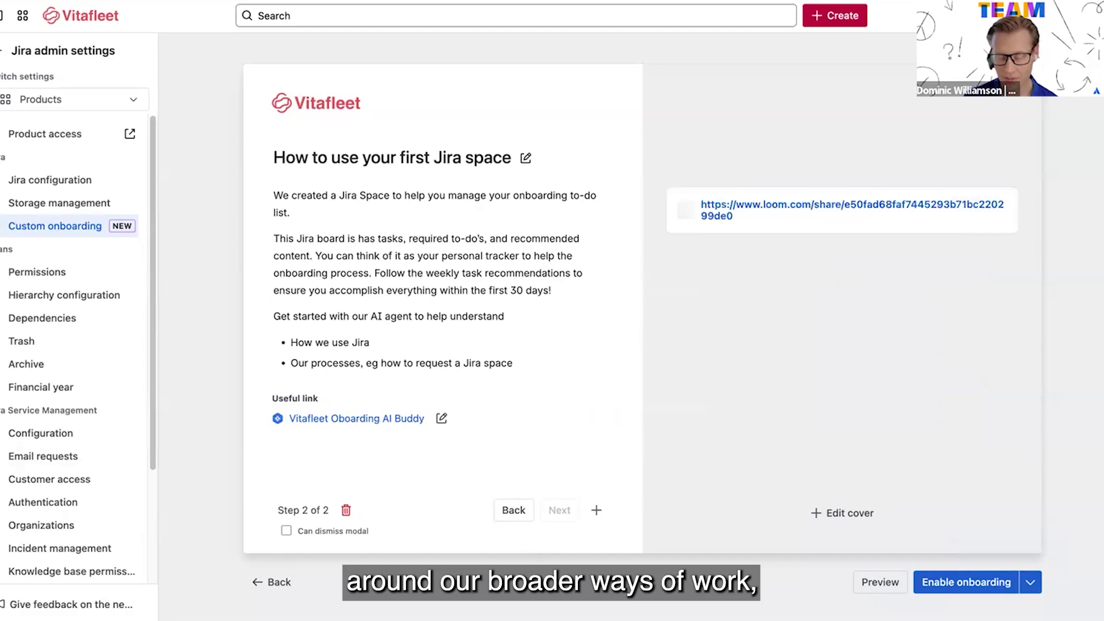
{"action": "left_click", "coordinate": [846, 513]}
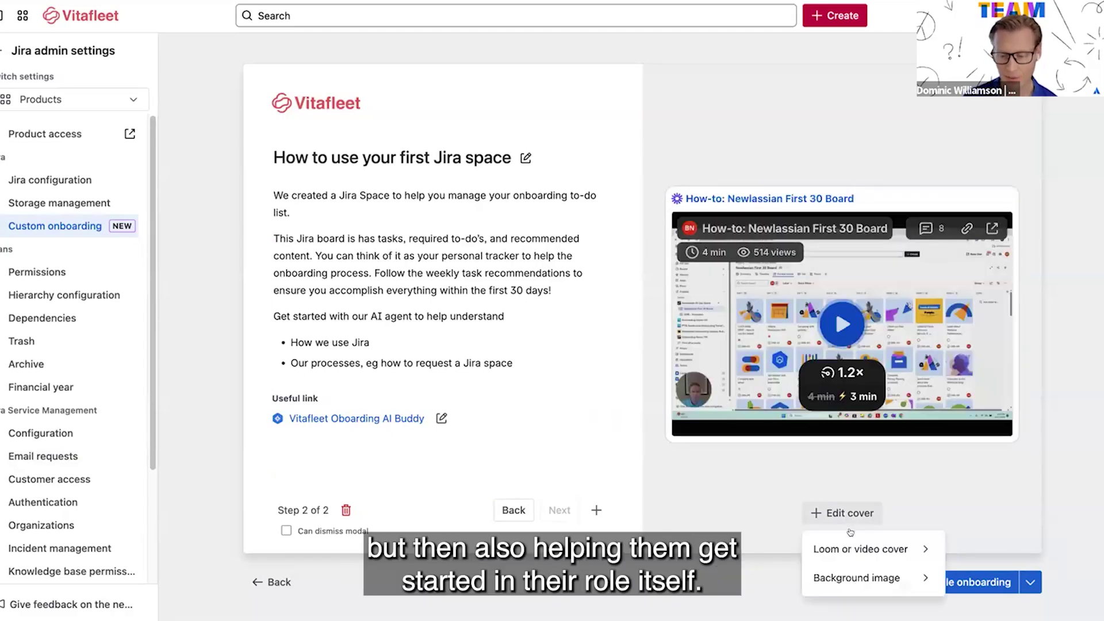
{"action": "left_click", "coordinate": [857, 578]}
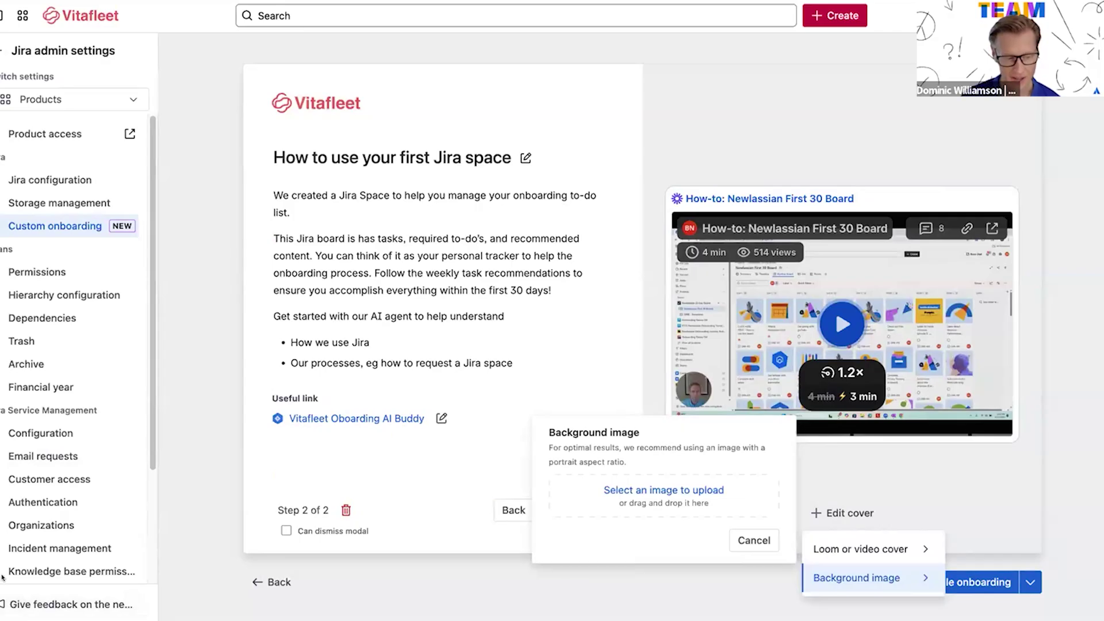
{"action": "left_click_drag", "start_coordinate": [2, 576], "coordinate": [670, 489]}
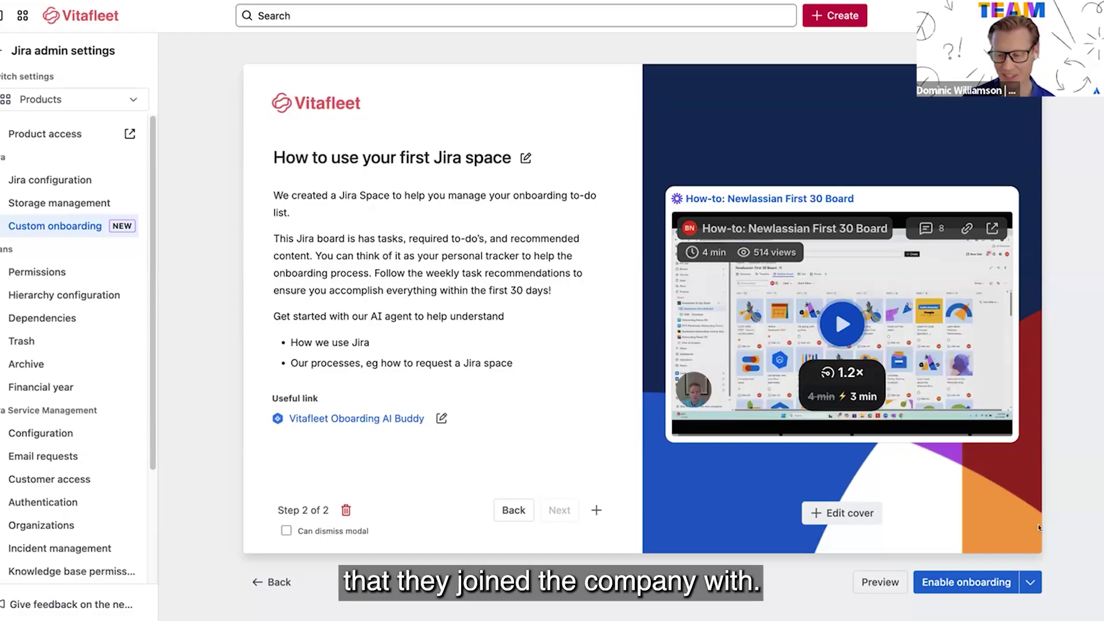
Enable Project Ops Onboarding and check its entry in the Custom onboarding table
{"action": "left_click", "coordinate": [992, 582]}
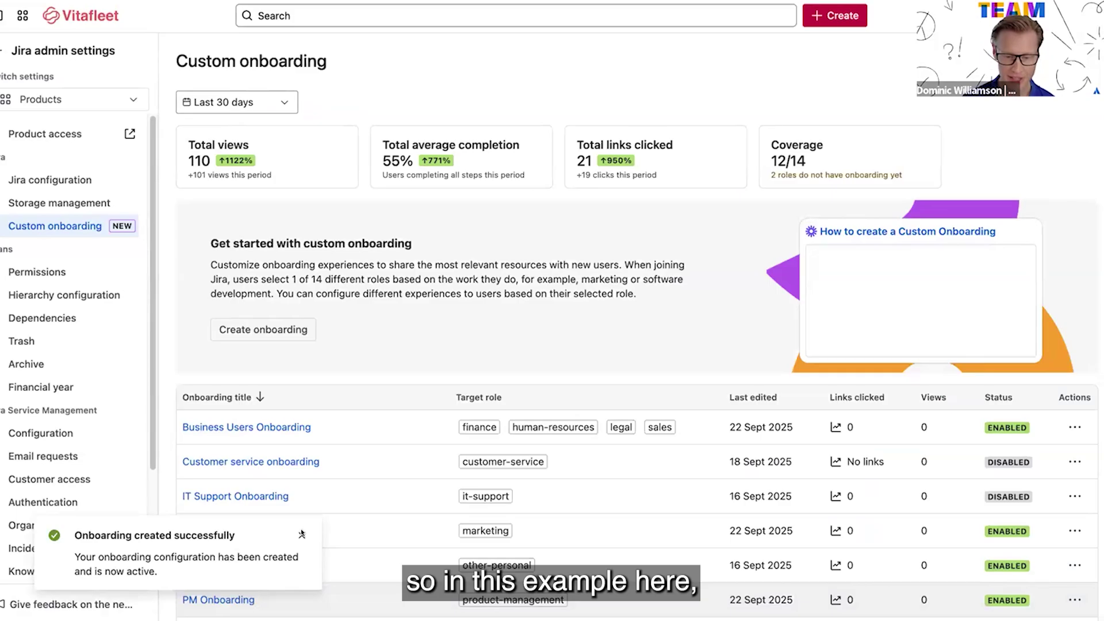
{"action": "scroll", "coordinate": [556, 499], "scroll_direction": "down", "scroll_amount": 1}
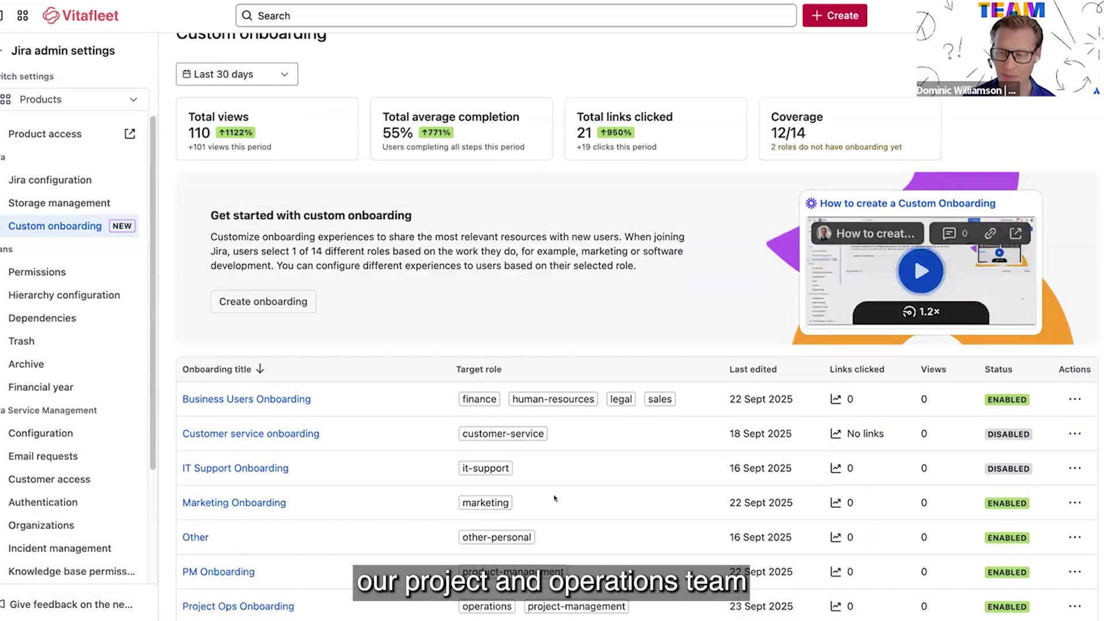
{"action": "scroll", "coordinate": [571, 499], "scroll_direction": "down", "scroll_amount": 2}
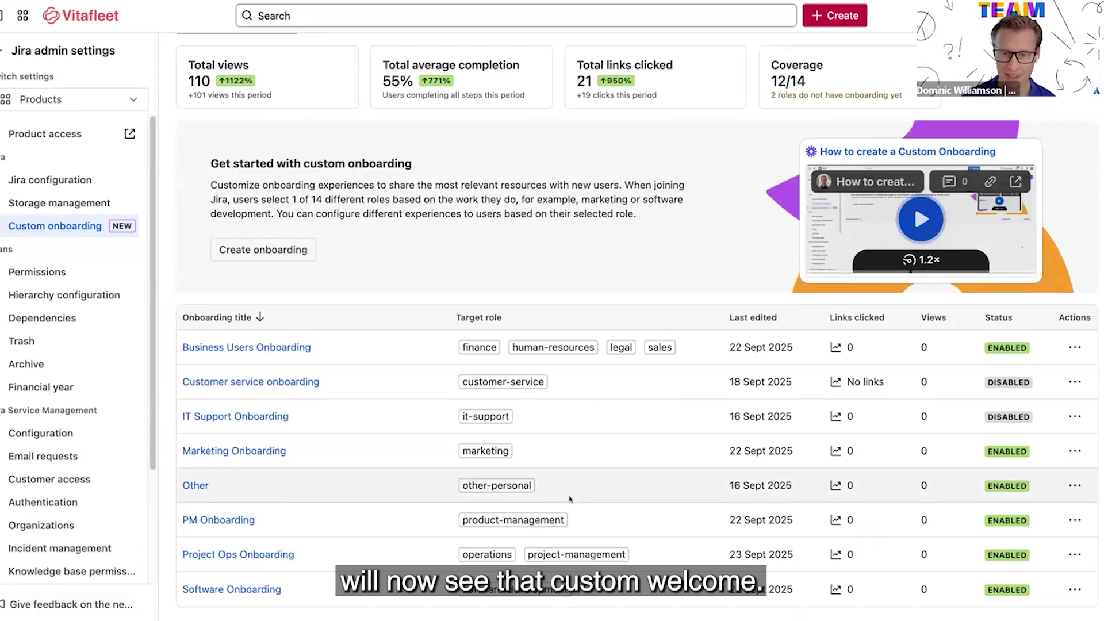
{"action": "scroll", "coordinate": [580, 487], "scroll_direction": "up", "scroll_amount": 1}
{"action": "scroll", "coordinate": [580, 524], "scroll_direction": "up", "scroll_amount": 2}
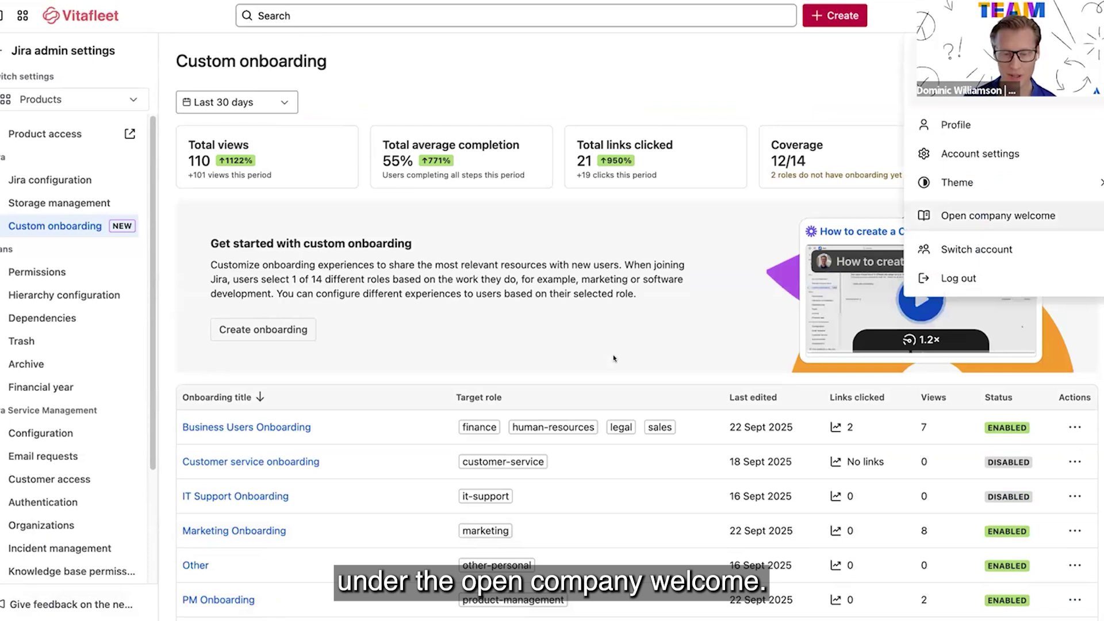
{"action": "scroll", "coordinate": [524, 511], "scroll_direction": "down", "scroll_amount": 2}
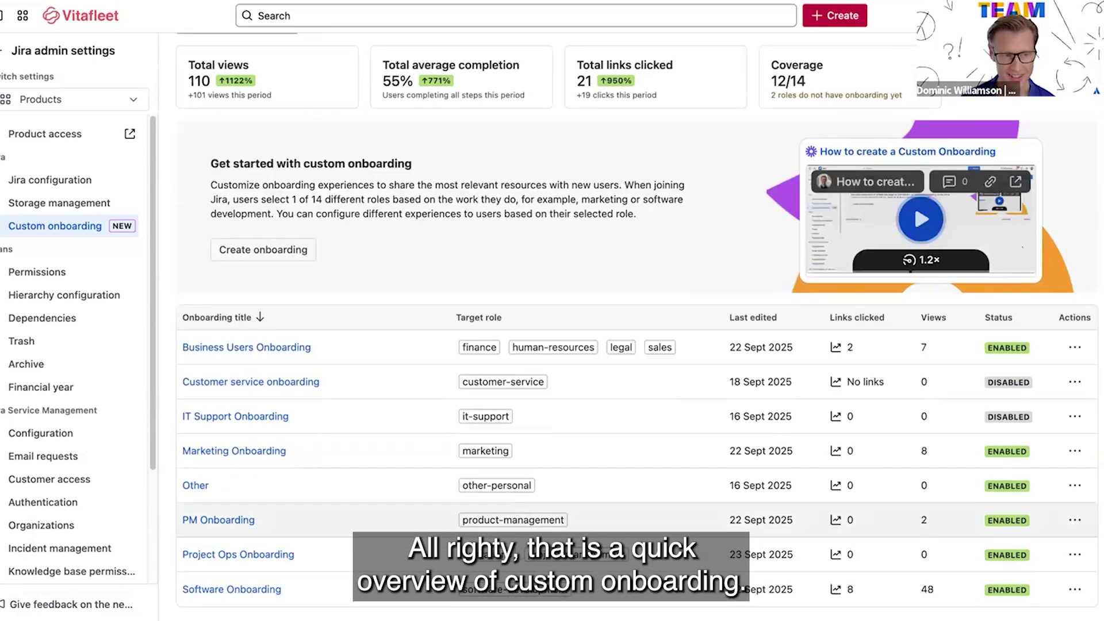